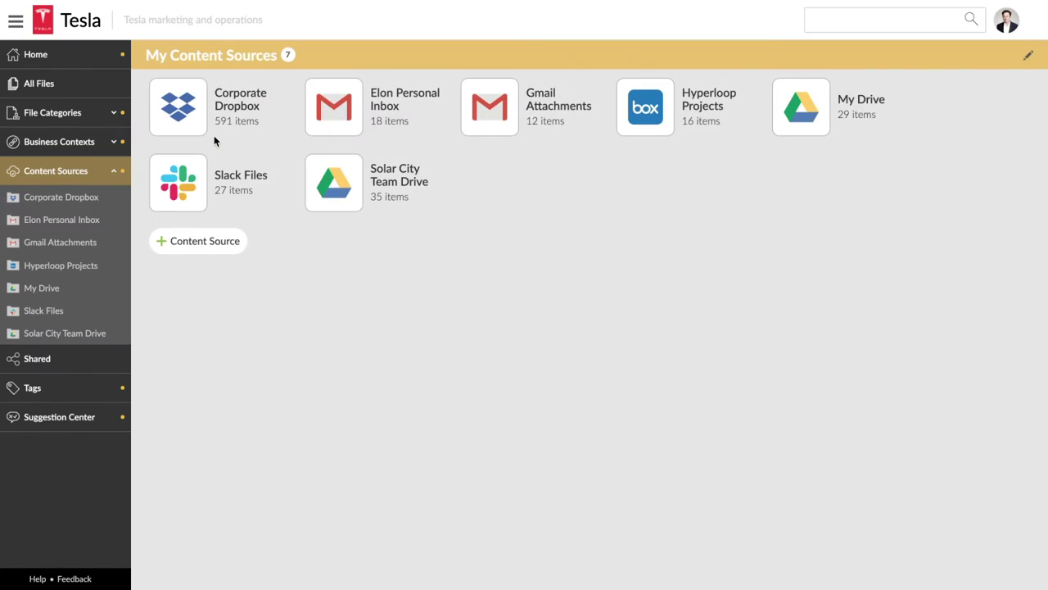
Open the Corporate Dropbox content source to list its six folders, including Marketing
click(109, 124)
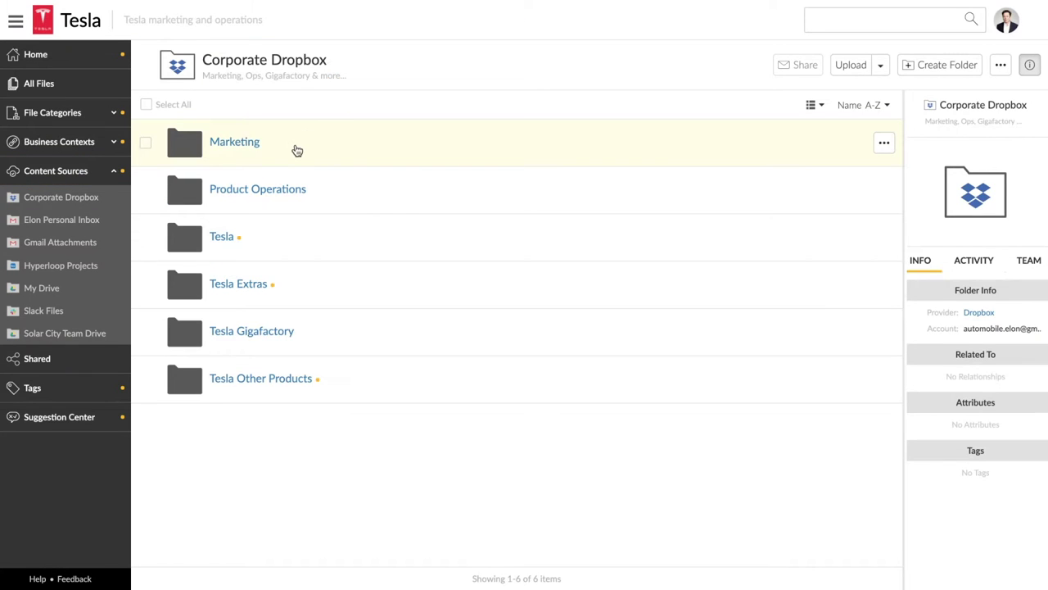
In the Marketing folder, search for 'sportback' and show the full-text search results
click(296, 146)
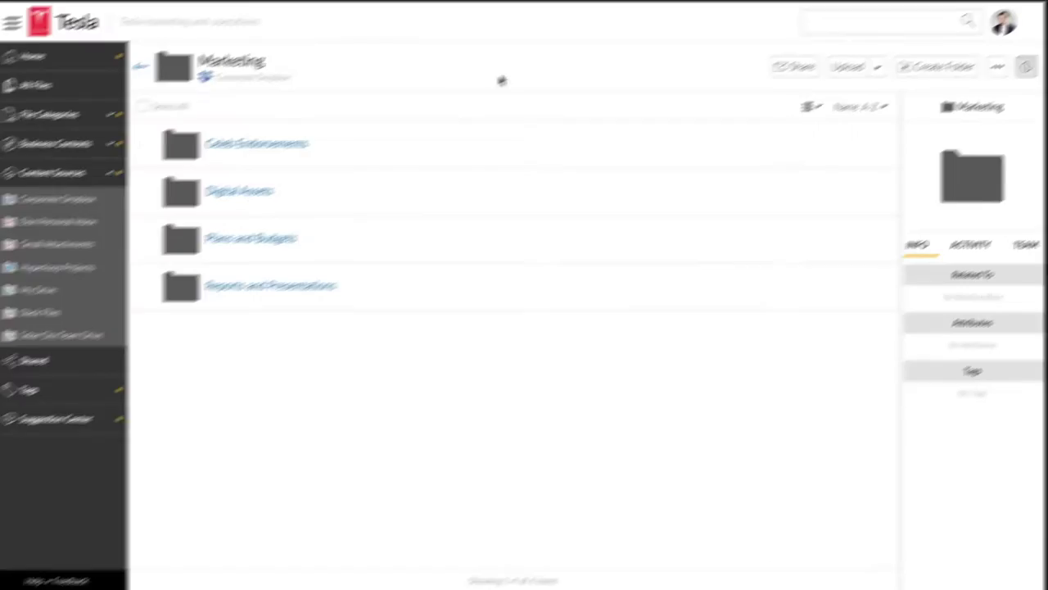
click(841, 21)
text(sp)
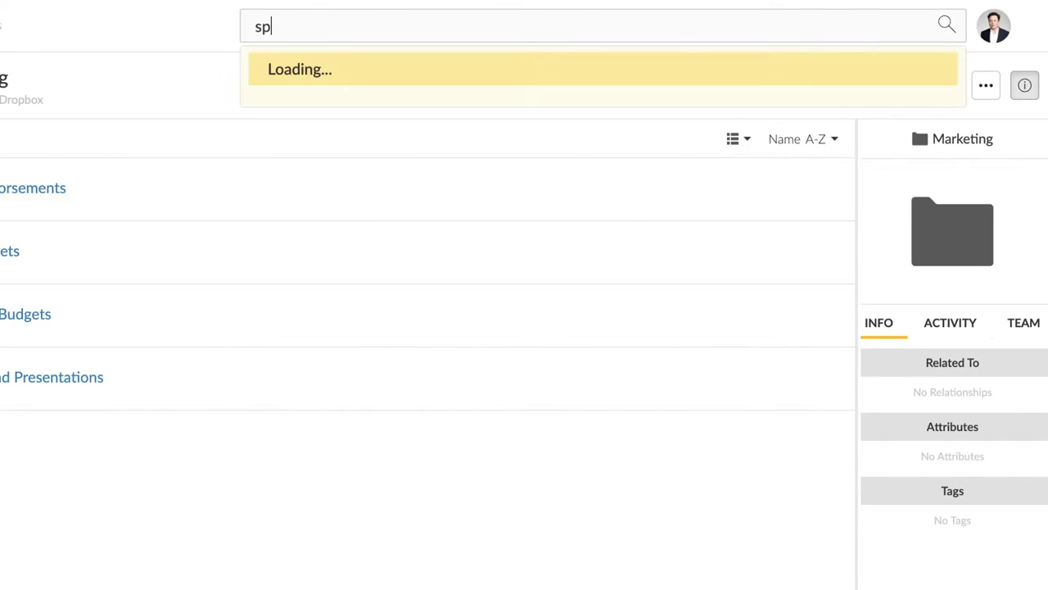
text(ortback)
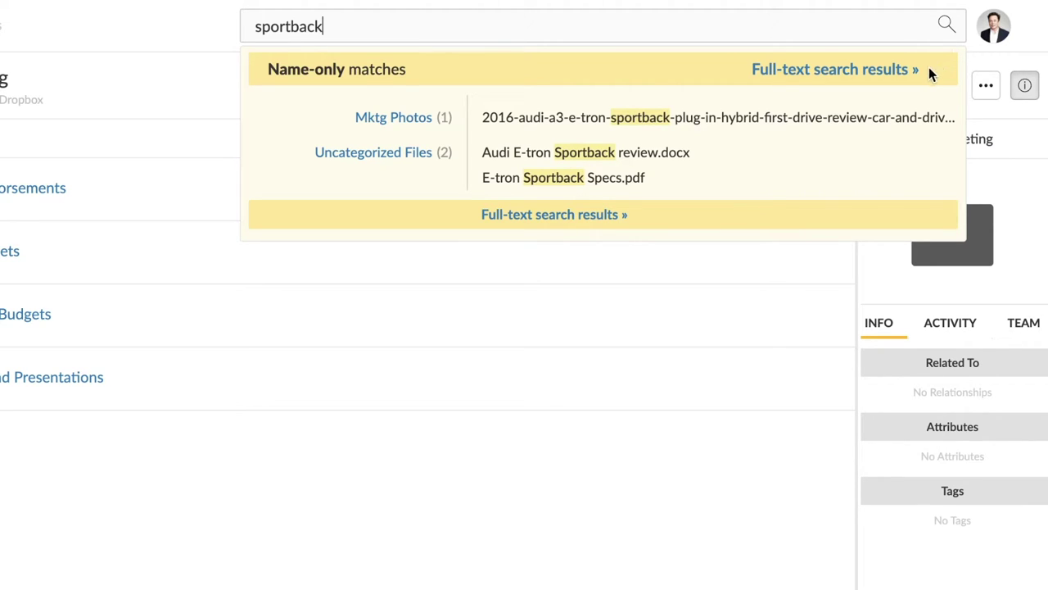
click(901, 73)
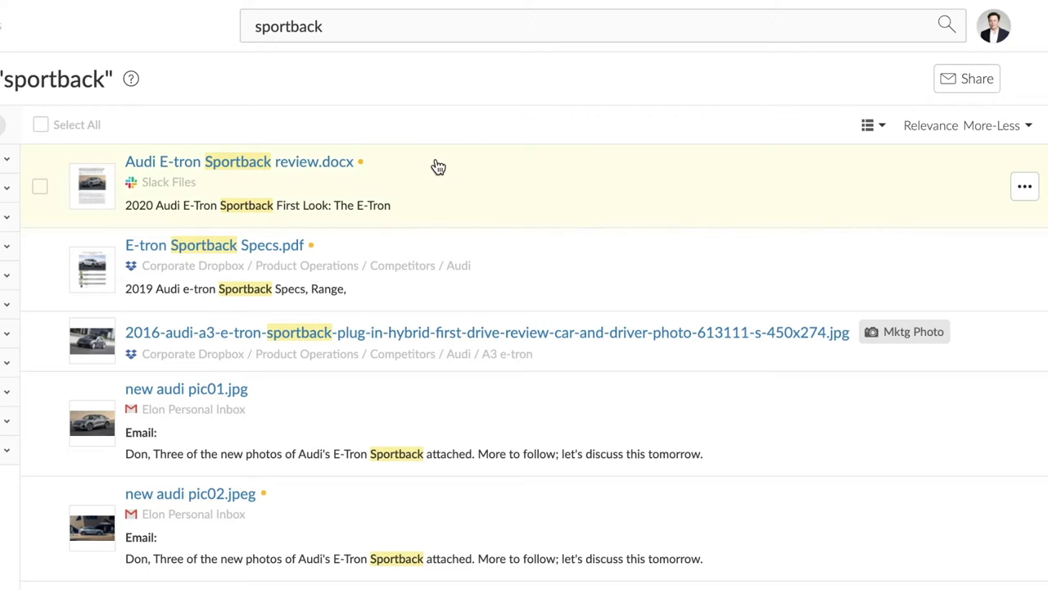
Scroll through the sportback results and preview the image new audi pic01.jpg
scroll(417, 188, down, 1)
scroll(402, 251, down, 3)
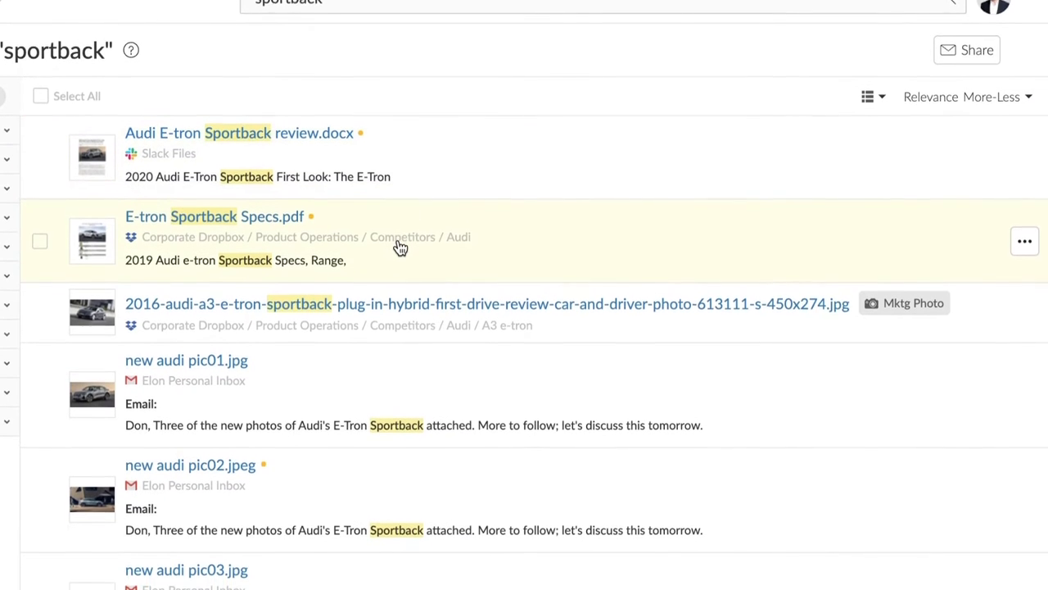
scroll(375, 300, down, 3)
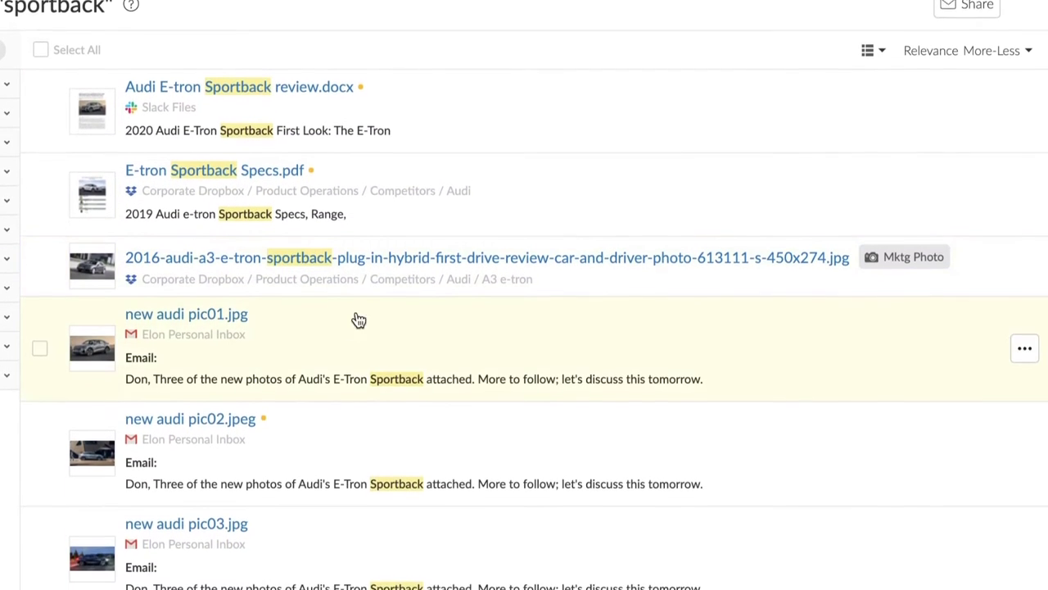
scroll(344, 499, down, 1)
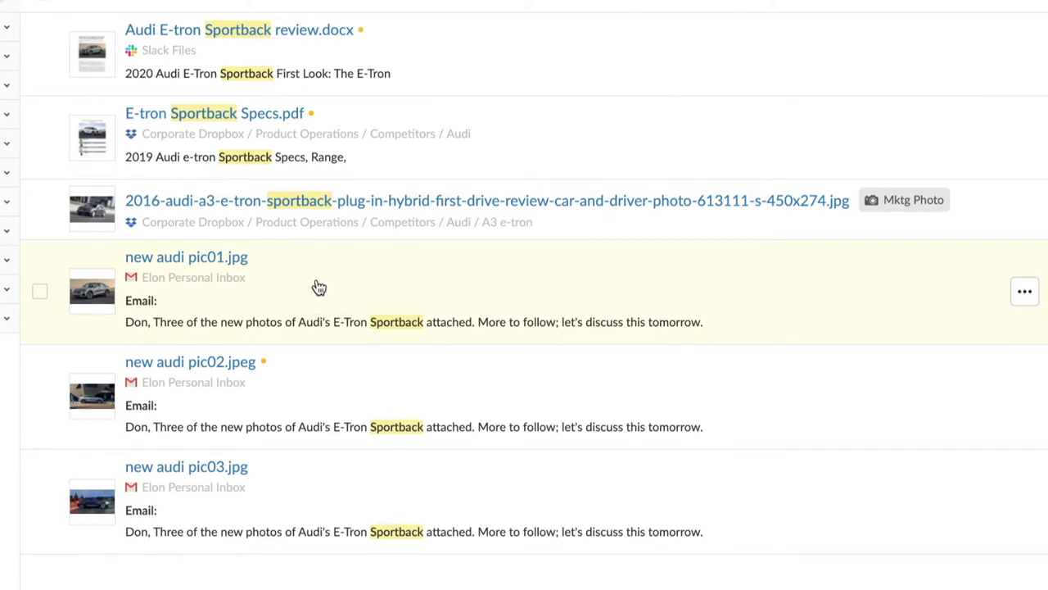
click(244, 261)
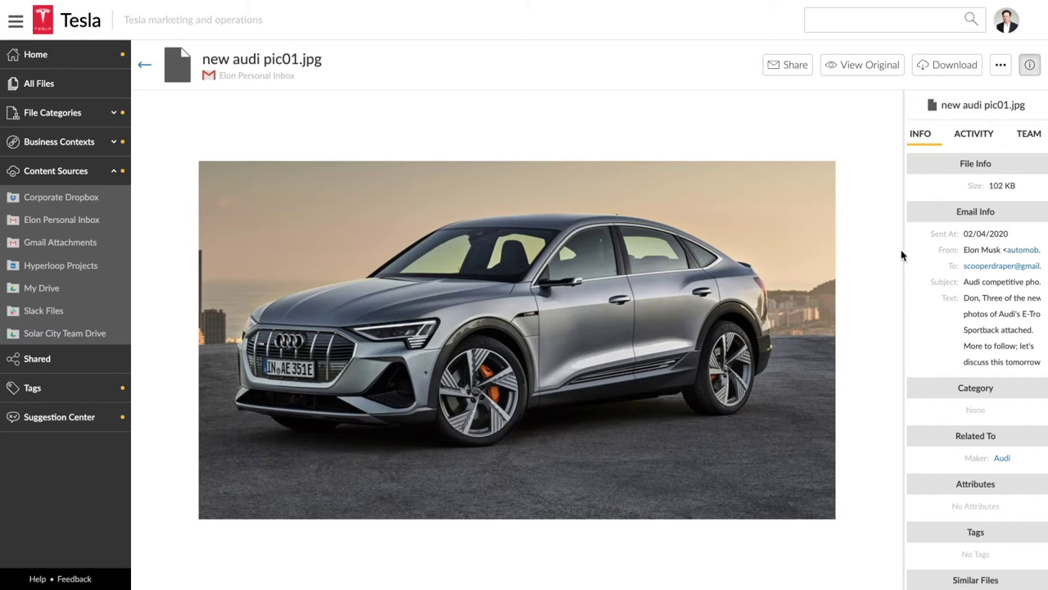
Widen the file details panel, then view all companies in the Makers business context
drag(903, 254, 765, 253)
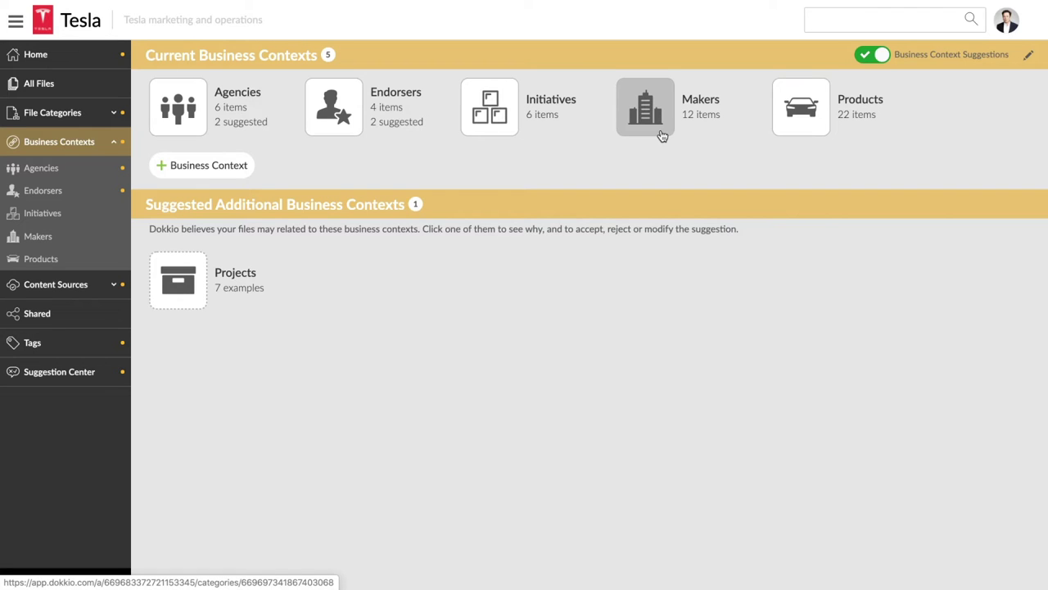
click(663, 136)
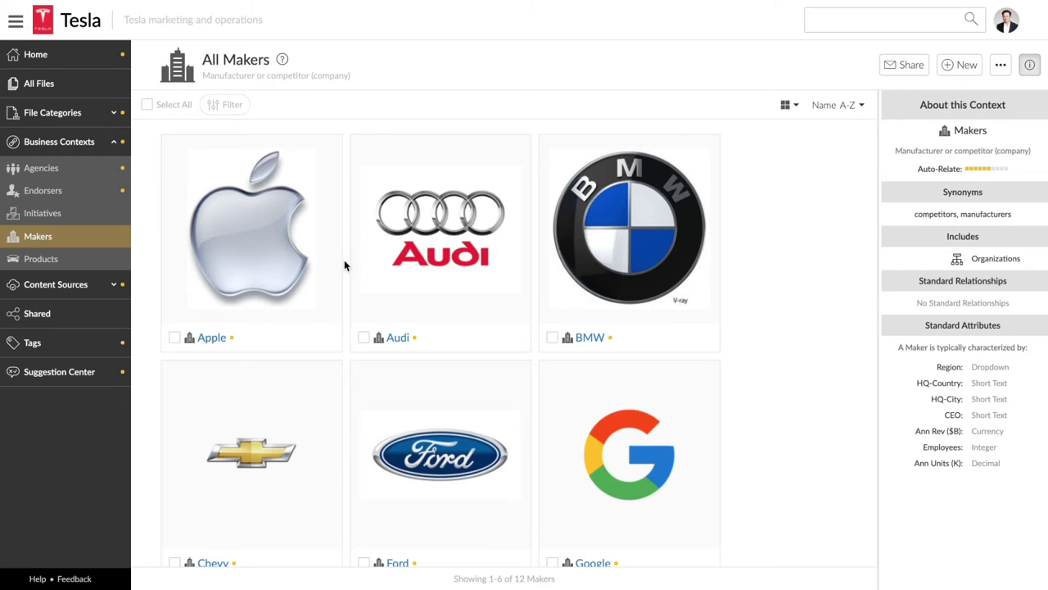
click(403, 343)
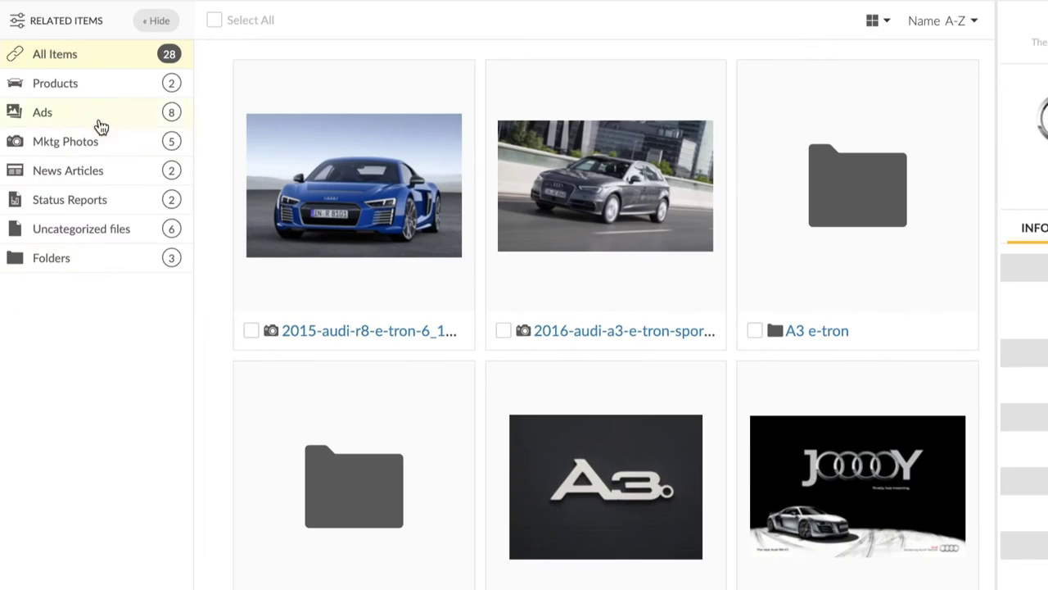
click(108, 120)
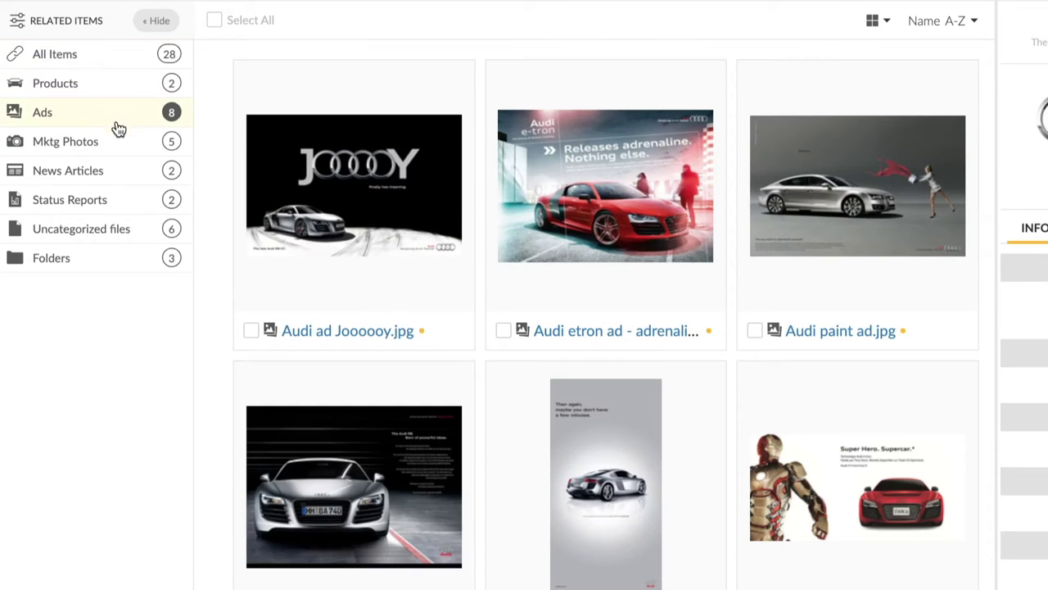
click(120, 146)
click(123, 173)
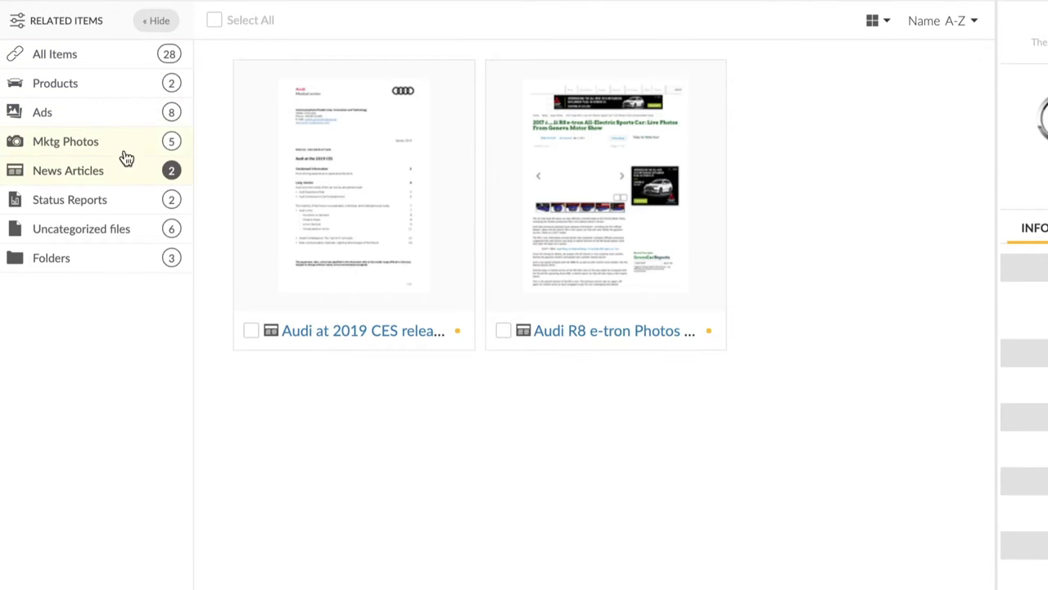
click(120, 60)
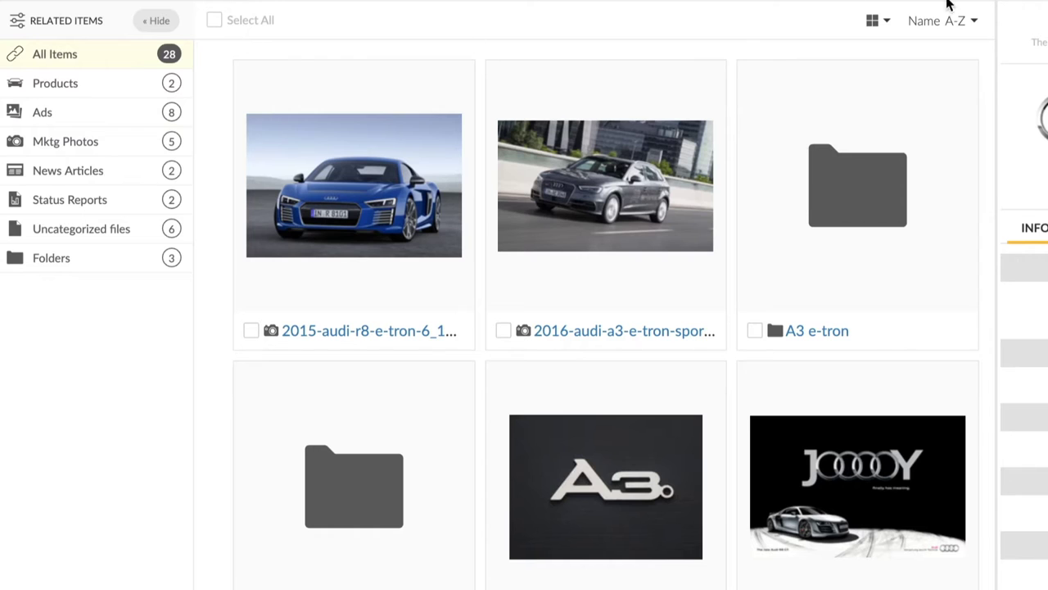
click(961, 22)
click(901, 299)
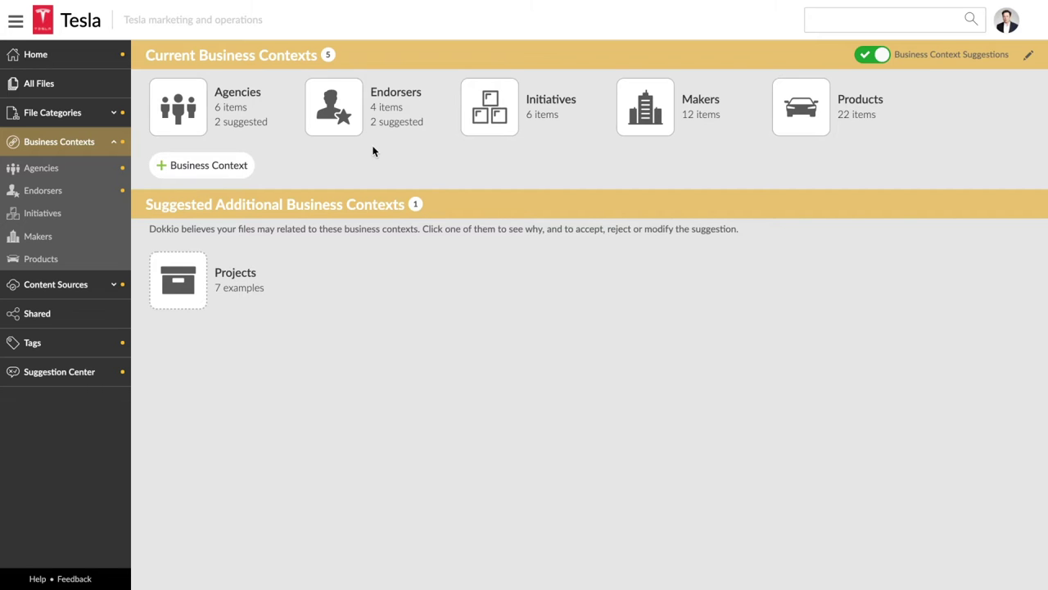
Open the Endorsers list and go to one endorser's page of related items
click(353, 128)
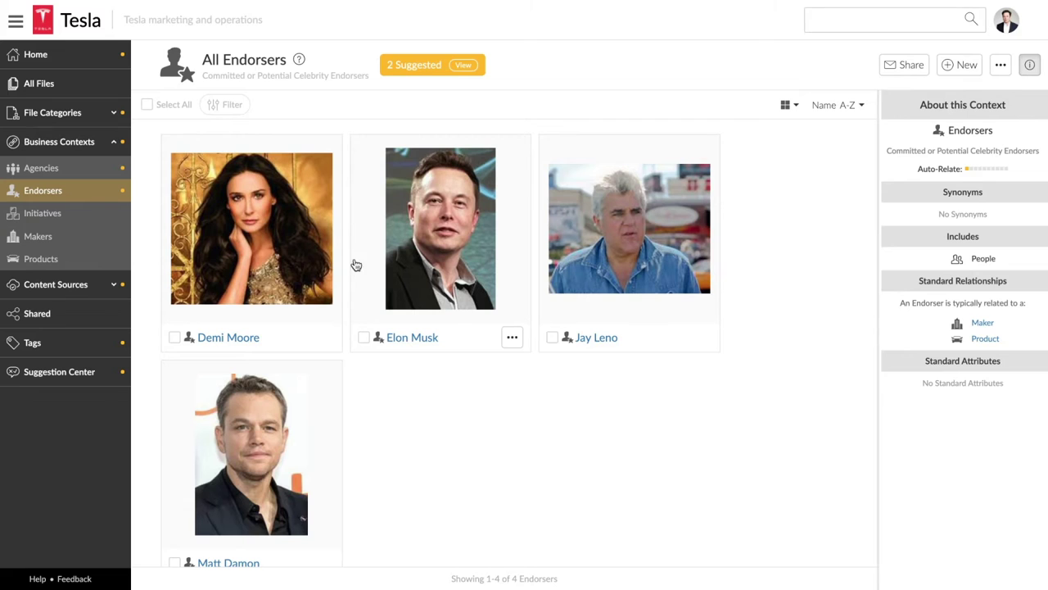
mouse_move(413, 341)
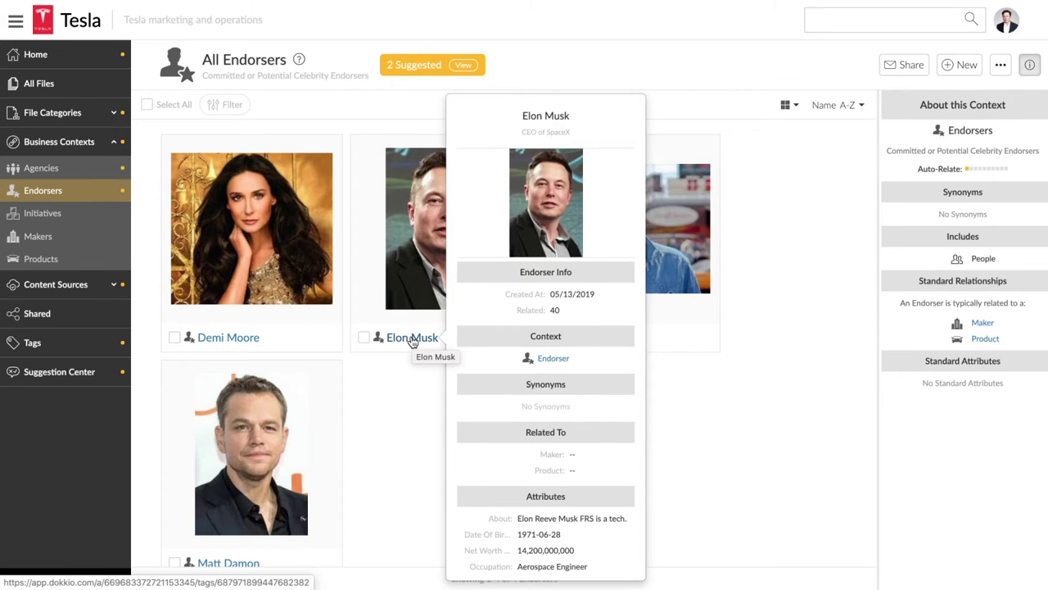
click(413, 338)
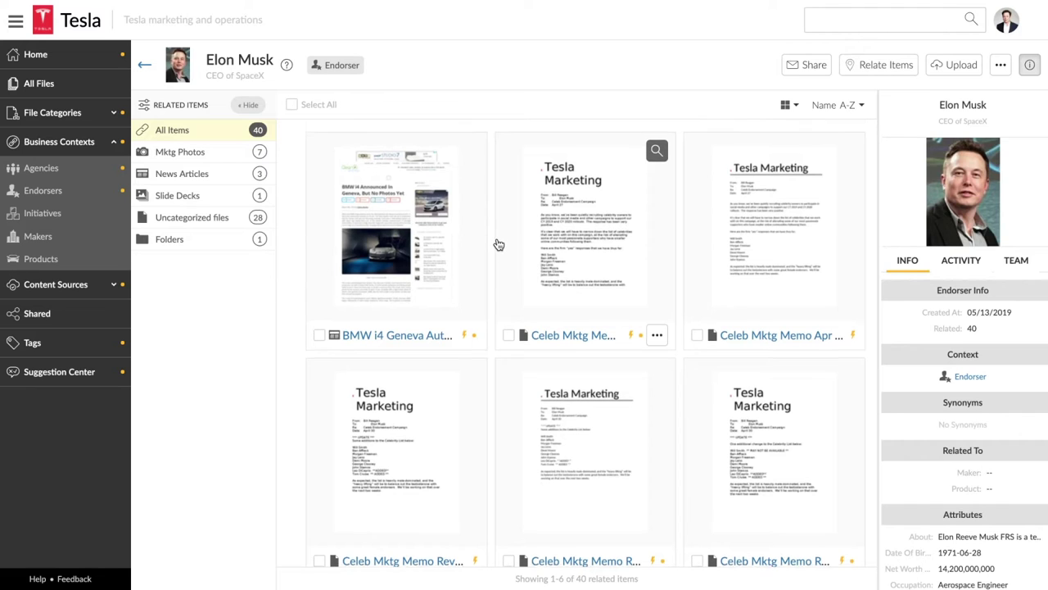
scroll(497, 246, down, 2)
scroll(497, 253, down, 5)
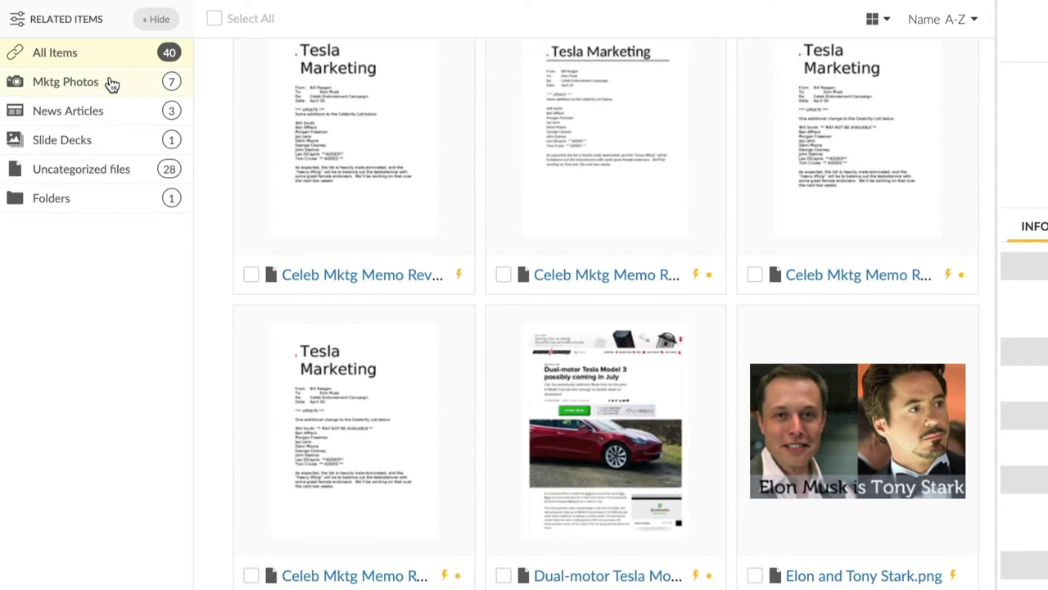
Filter the endorser's items to Mktg Photos, then News Articles, then back to all 40
click(113, 82)
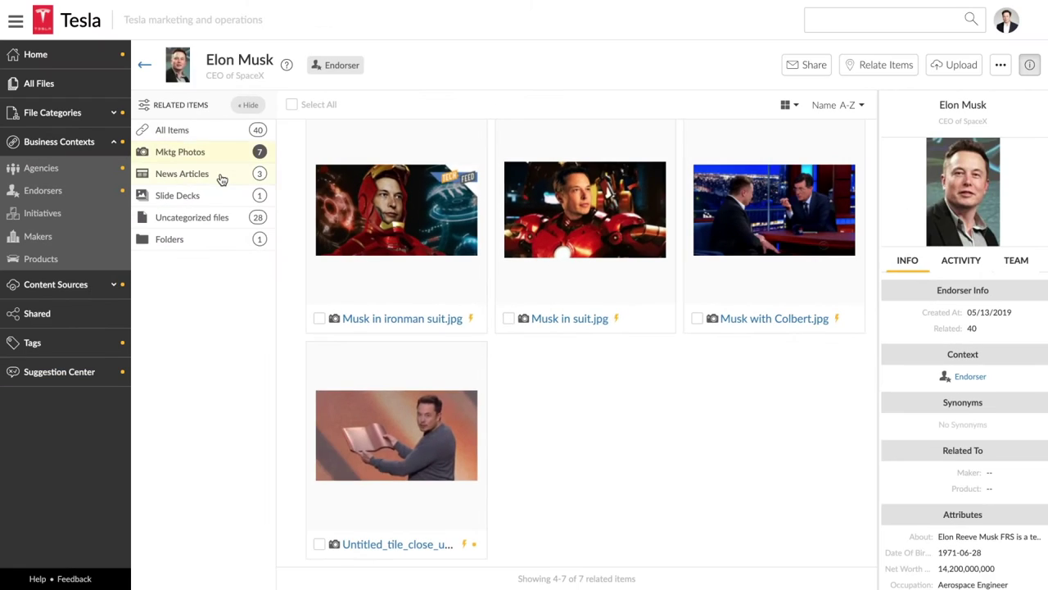
click(115, 110)
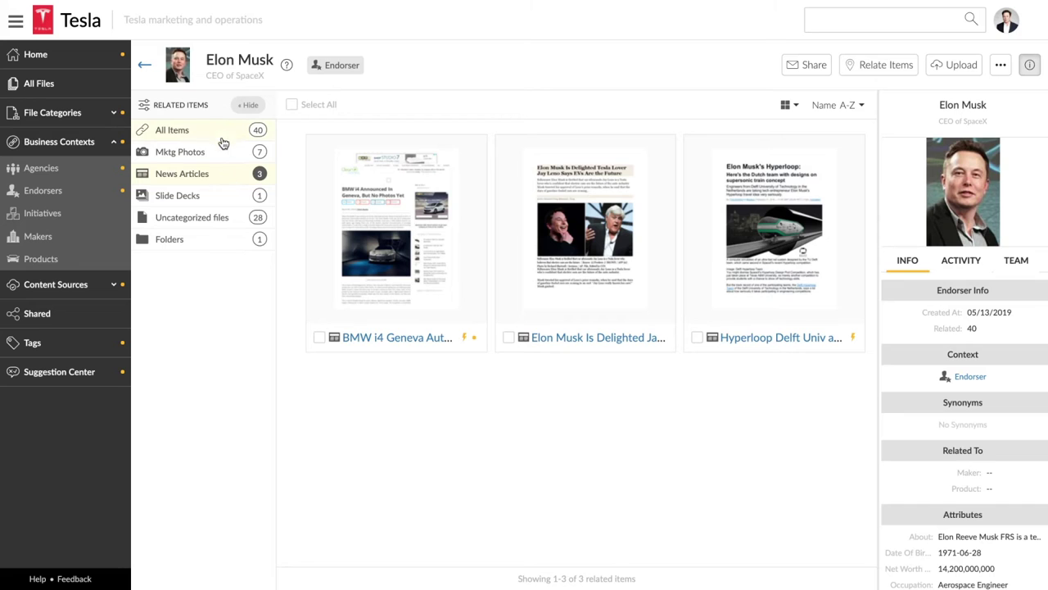
click(222, 133)
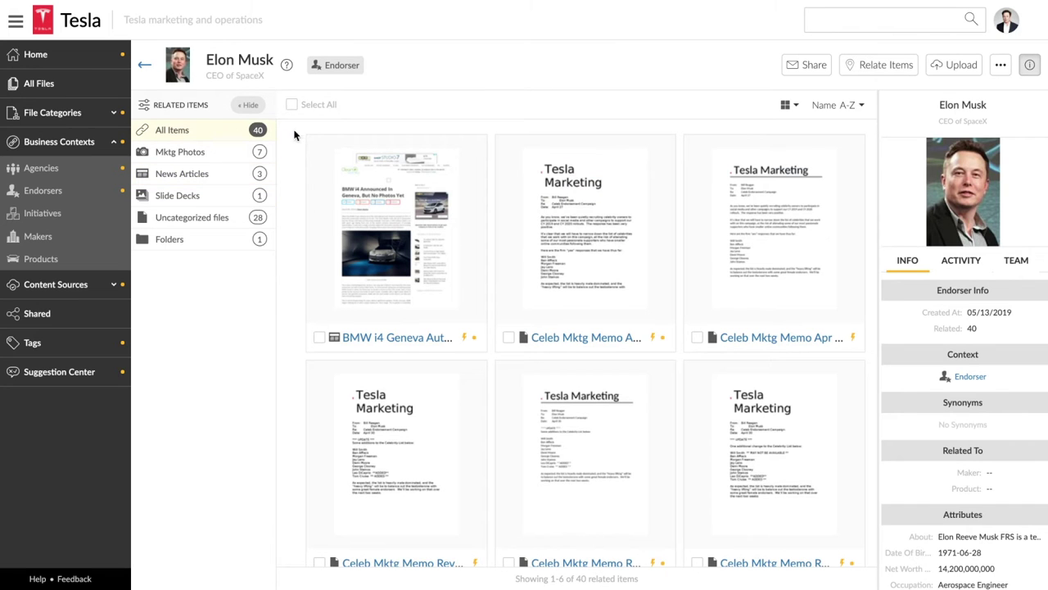
scroll(500, 211, down, 3)
scroll(501, 220, down, 6)
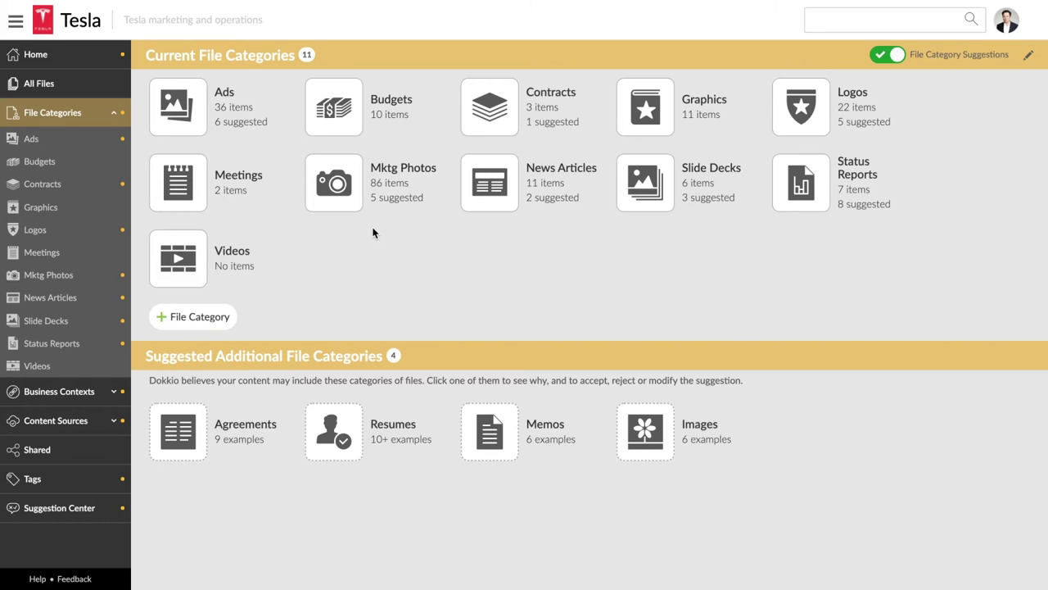
click(355, 205)
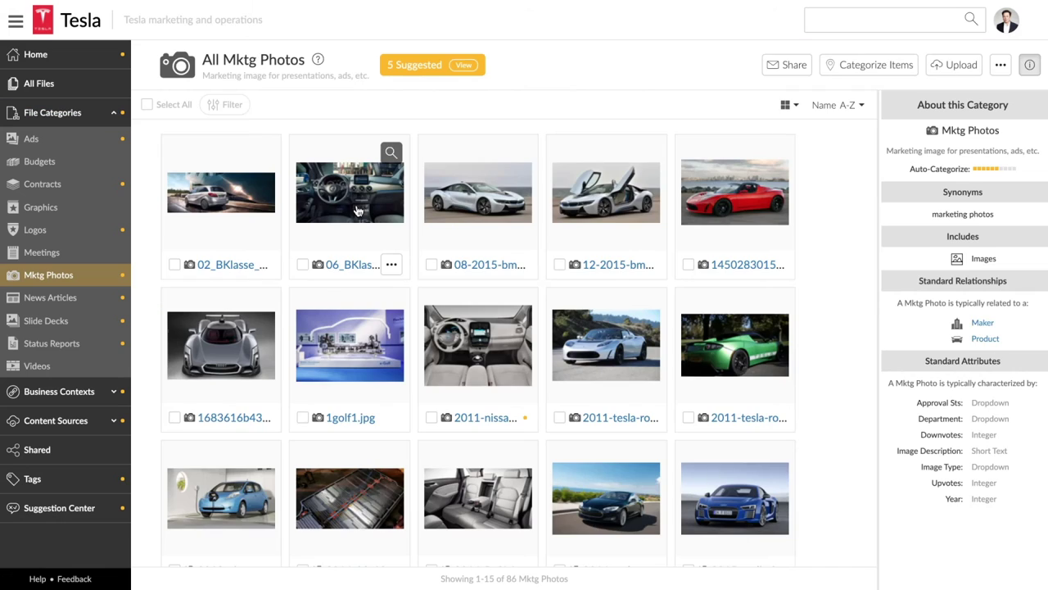
scroll(362, 216, down, 4)
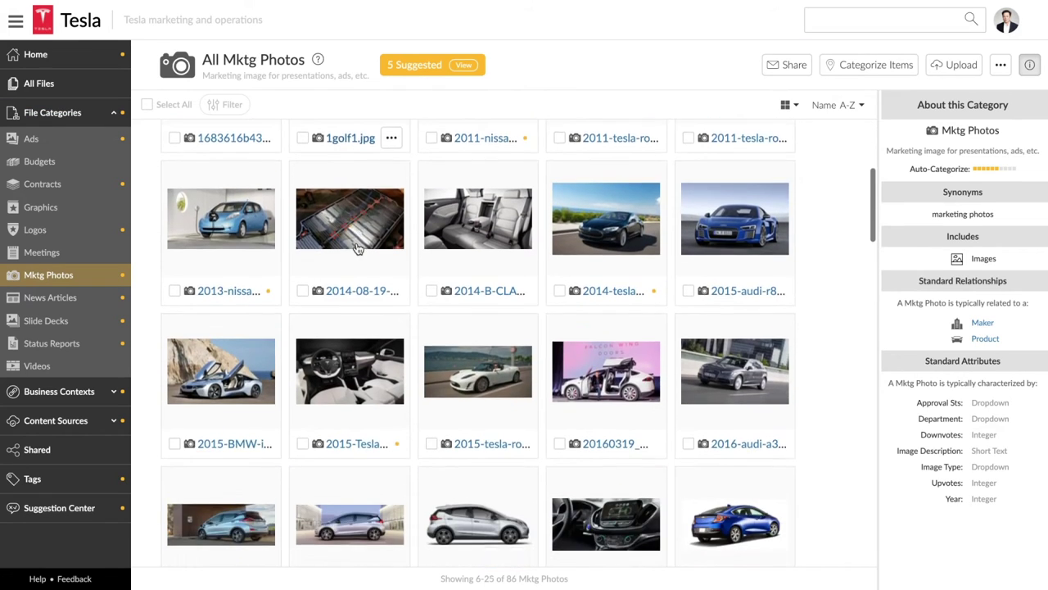
scroll(356, 266, up, 5)
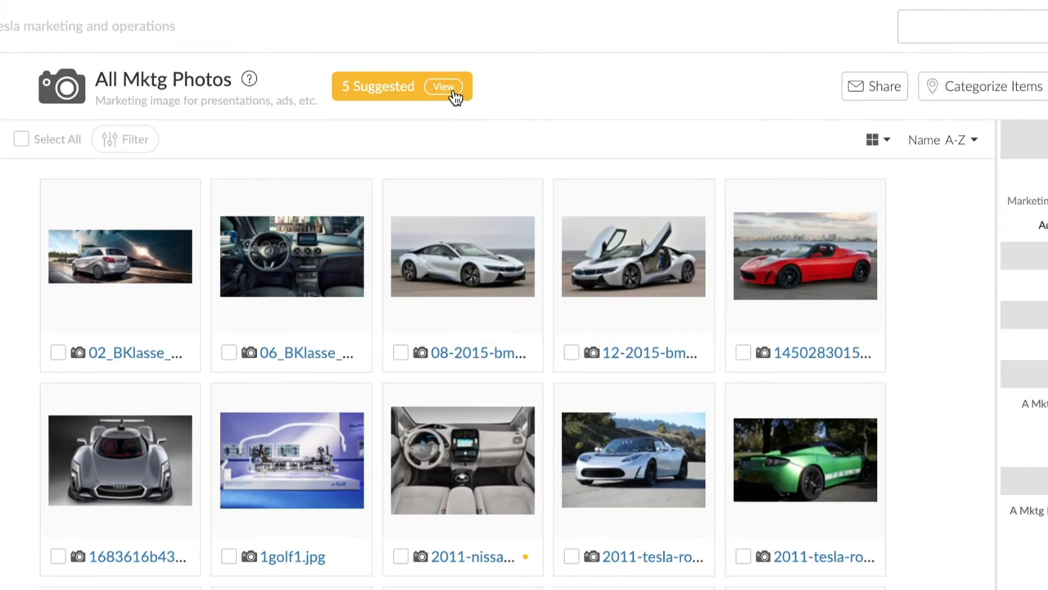
click(451, 88)
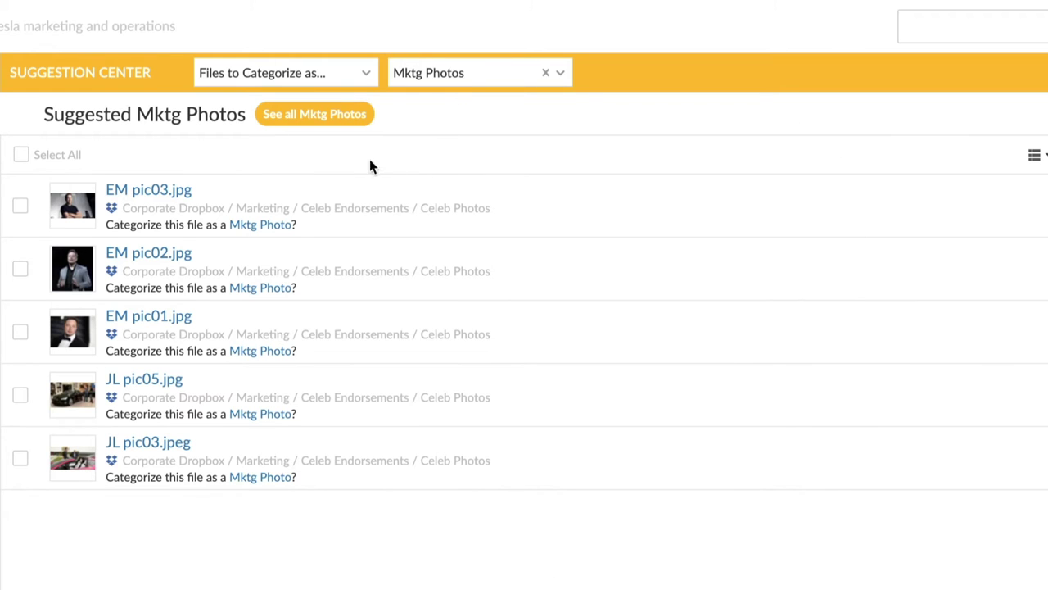
Preview the suggested photo EM pic03.jpg full size, then close the preview
click(80, 211)
click(916, 176)
mouse_move(873, 213)
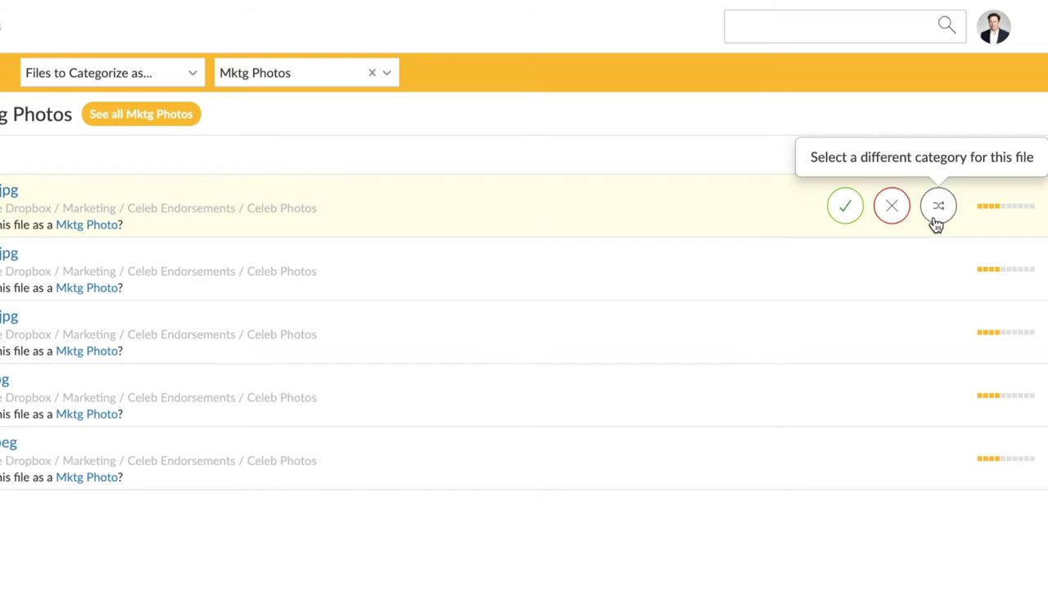
Return to all Mktg Photos and filter by Product to BMW i8 and BMW i3
click(398, 87)
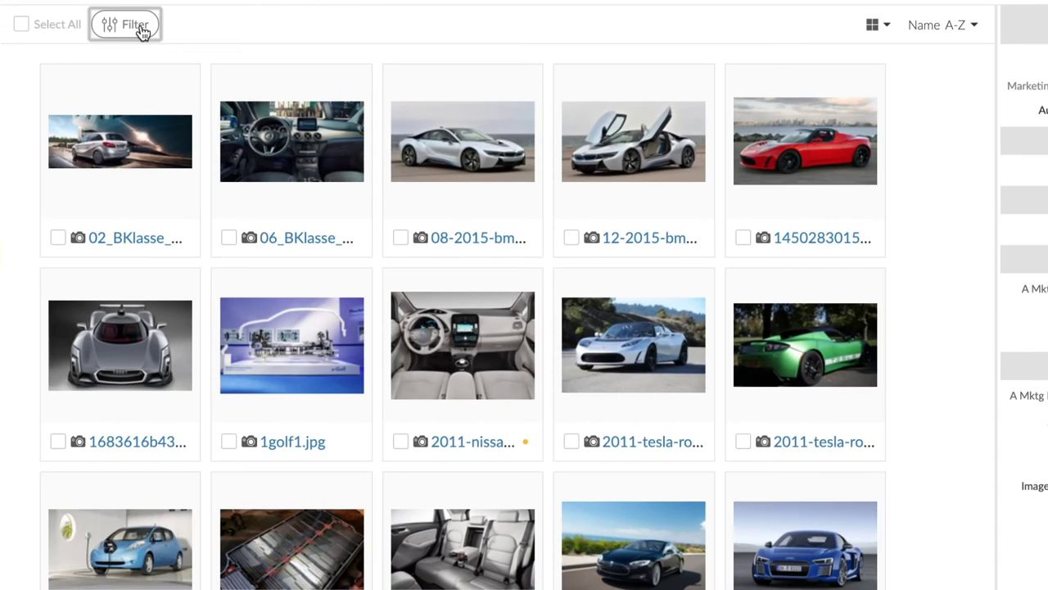
click(191, 73)
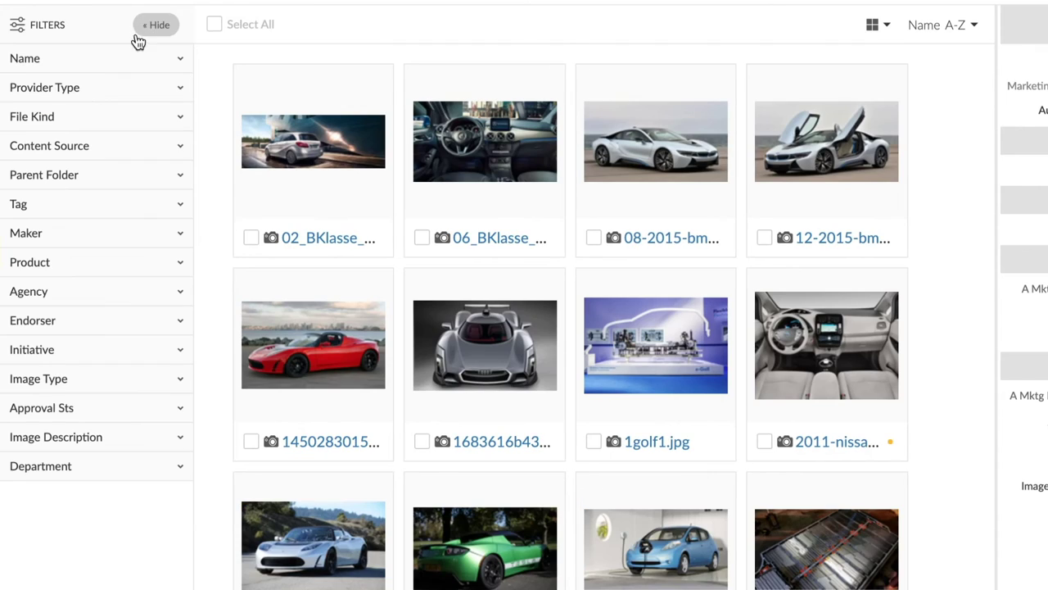
click(144, 266)
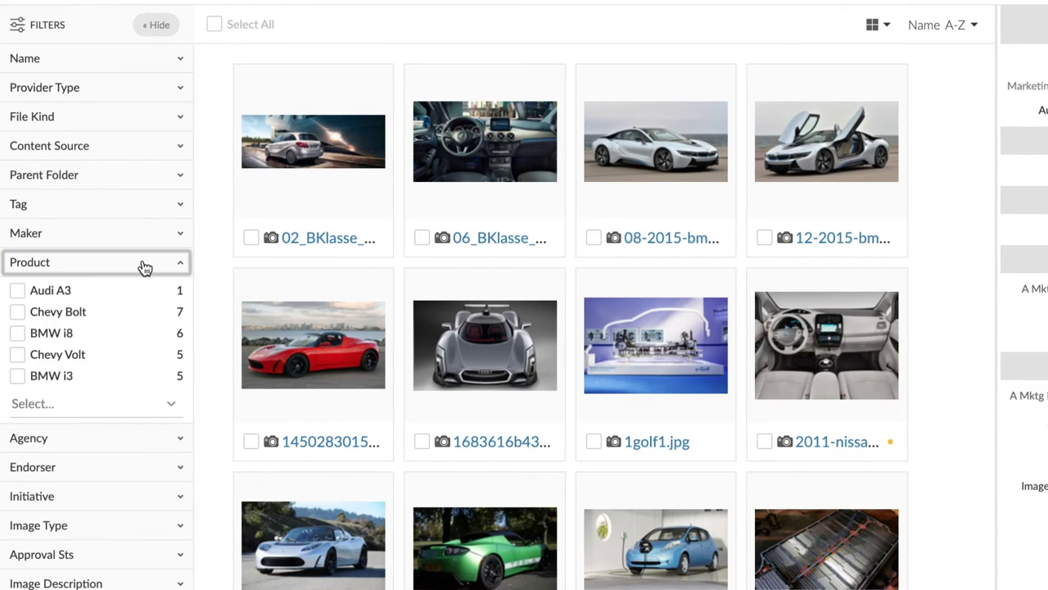
click(17, 333)
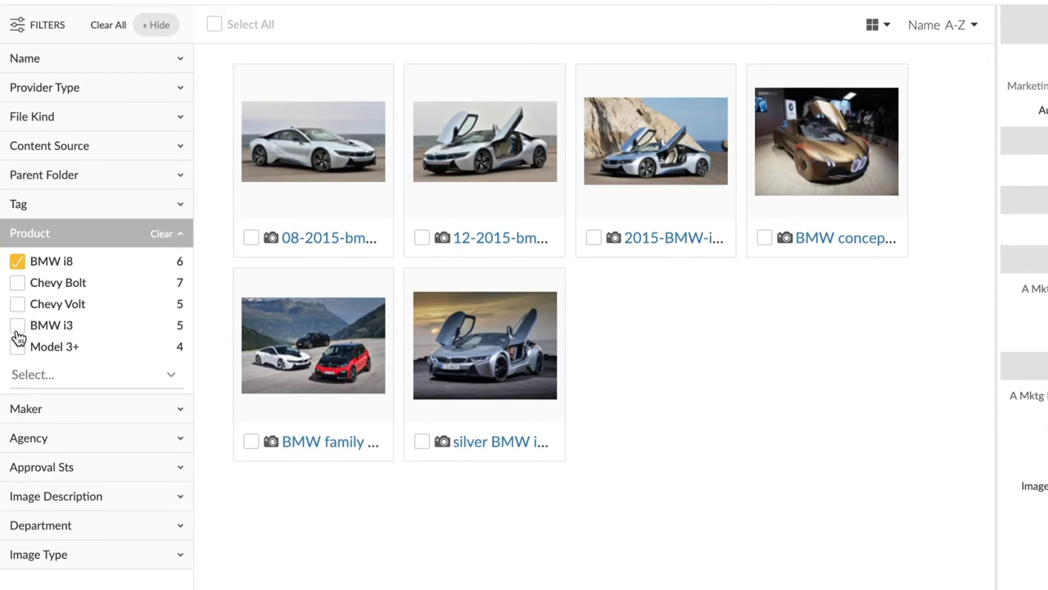
click(17, 326)
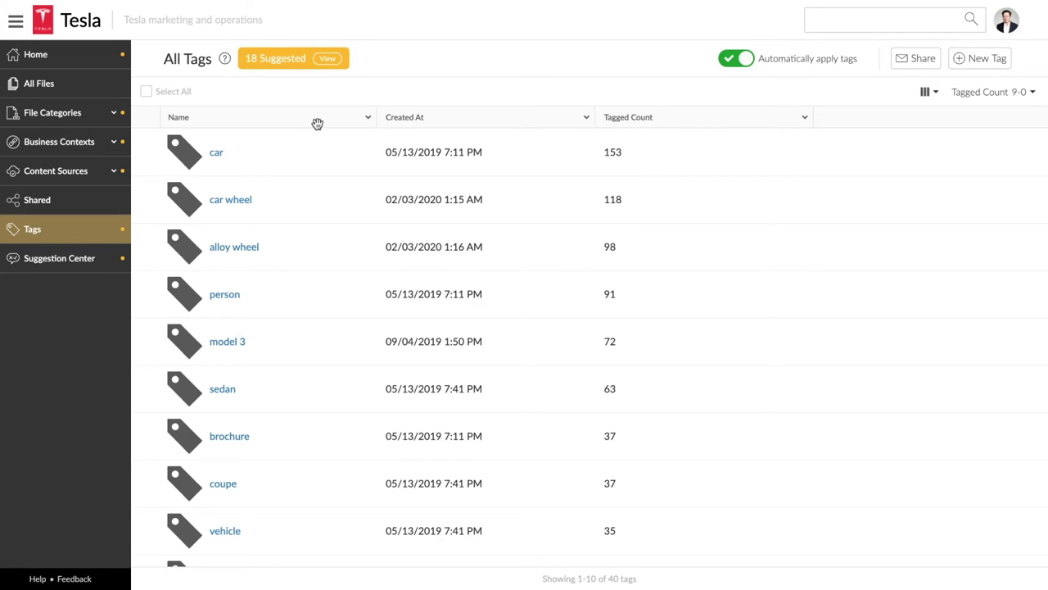
Open the car tag and scroll through its tagged items grid and back up
click(218, 154)
scroll(334, 157, down, 3)
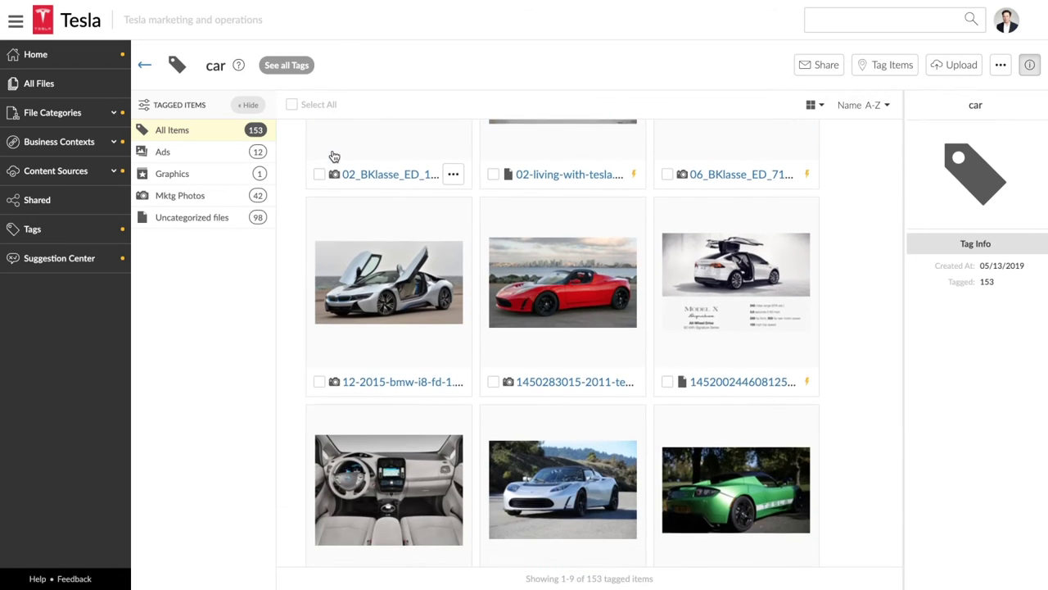
scroll(318, 286, down, 2)
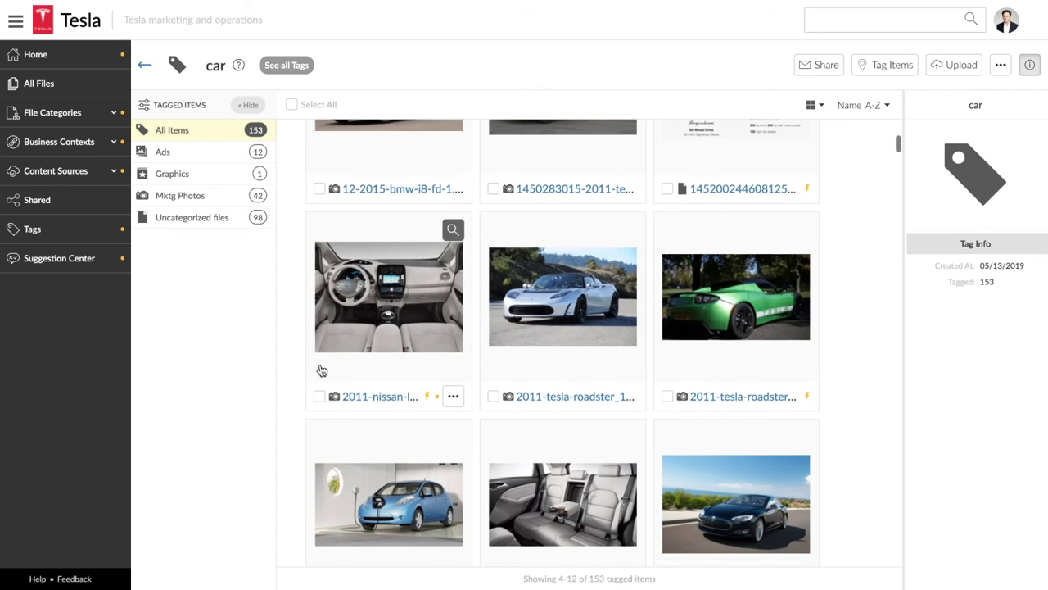
scroll(344, 521, down, 3)
scroll(342, 521, up, 3)
scroll(341, 501, up, 5)
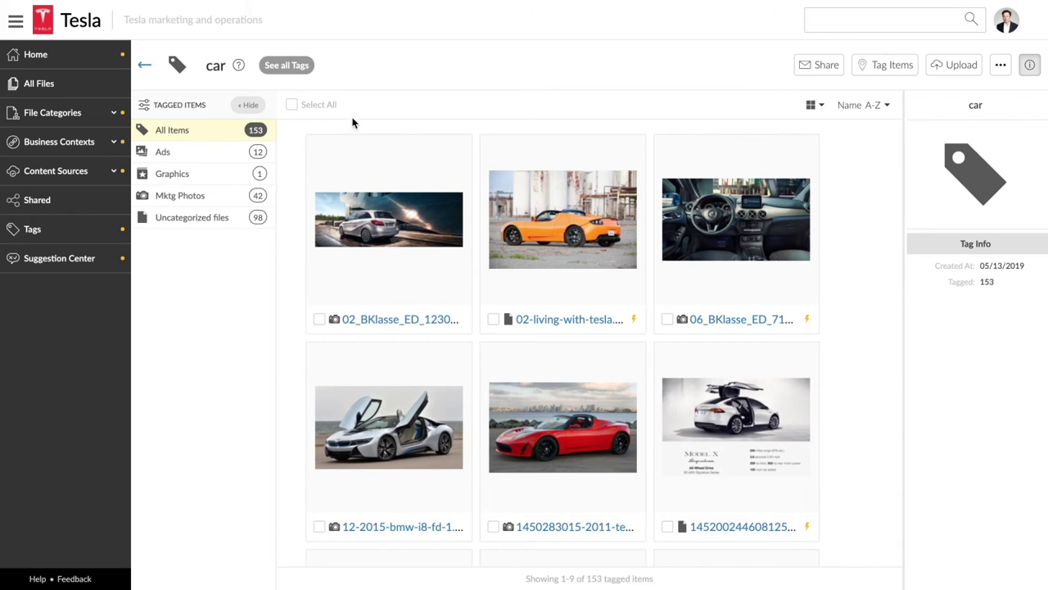
Go back to all tags and list the 18 suggested tags
click(308, 65)
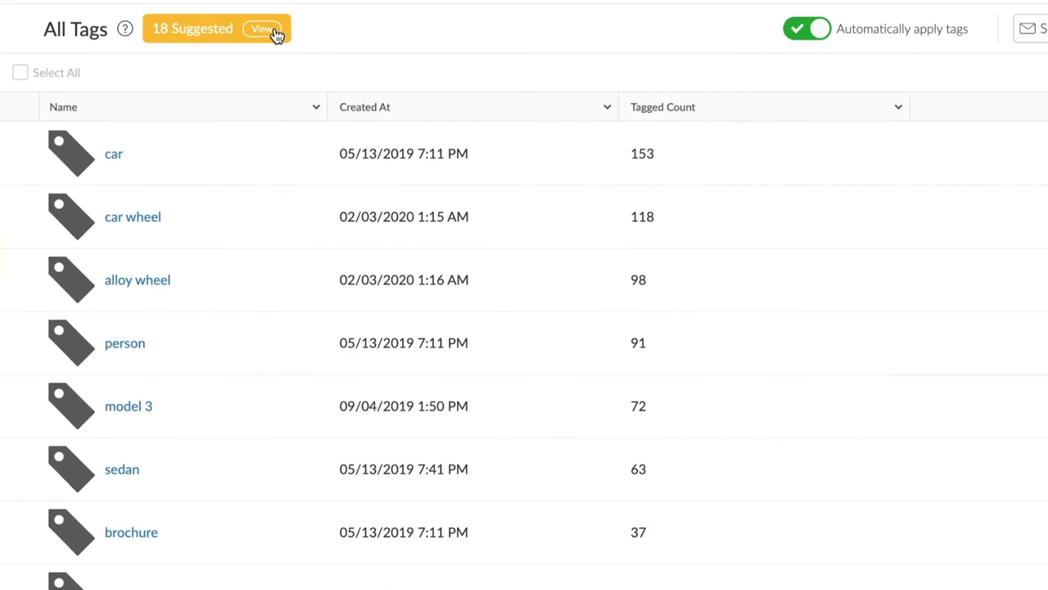
click(324, 56)
scroll(351, 330, down, 6)
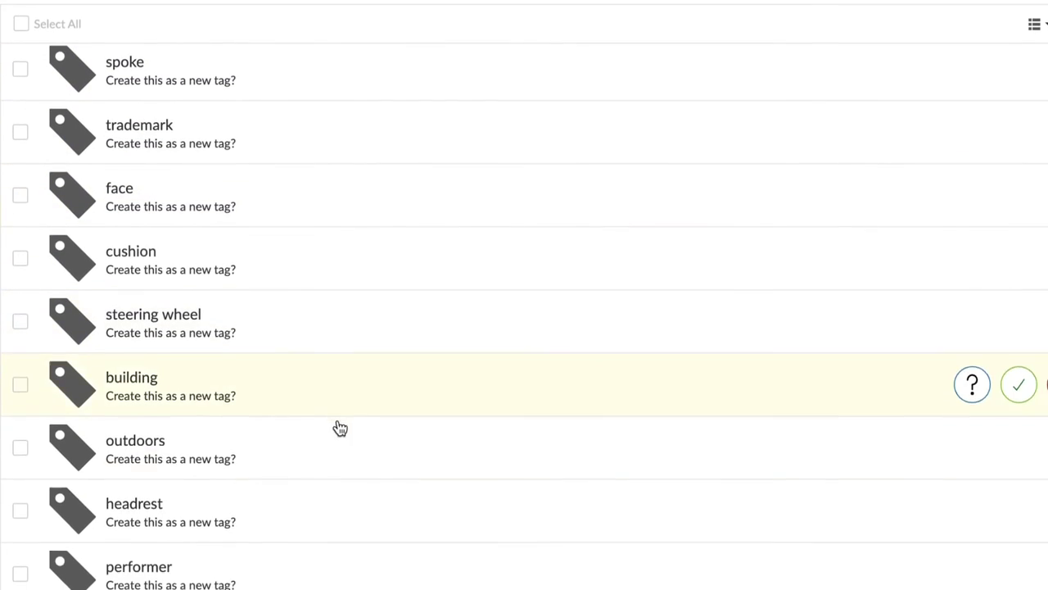
Step through the outdoors suggestion's example files and preview the red roadster full size
click(972, 421)
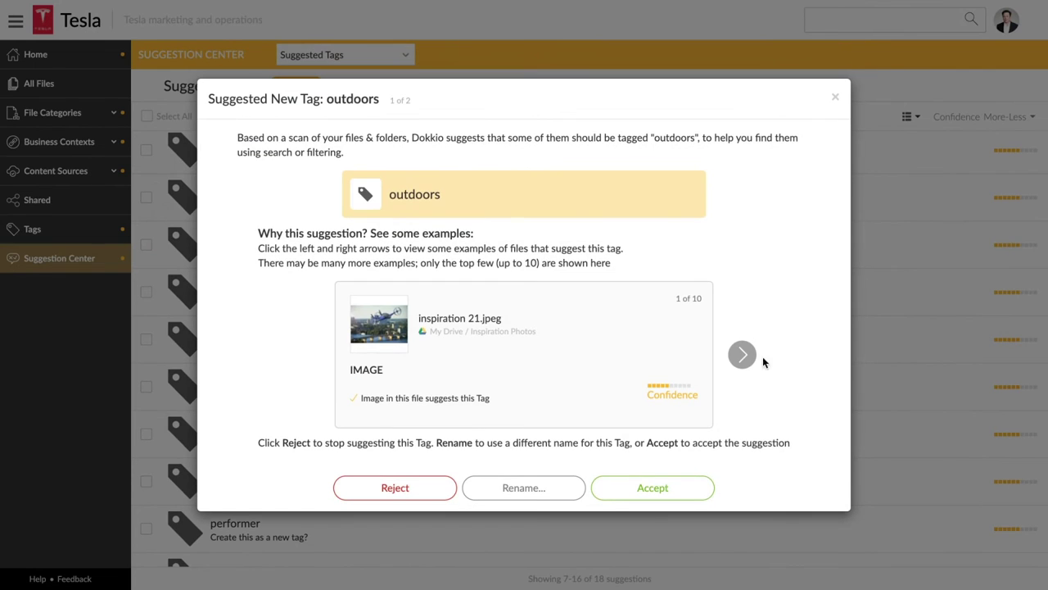
click(743, 355)
click(743, 355)
click(742, 356)
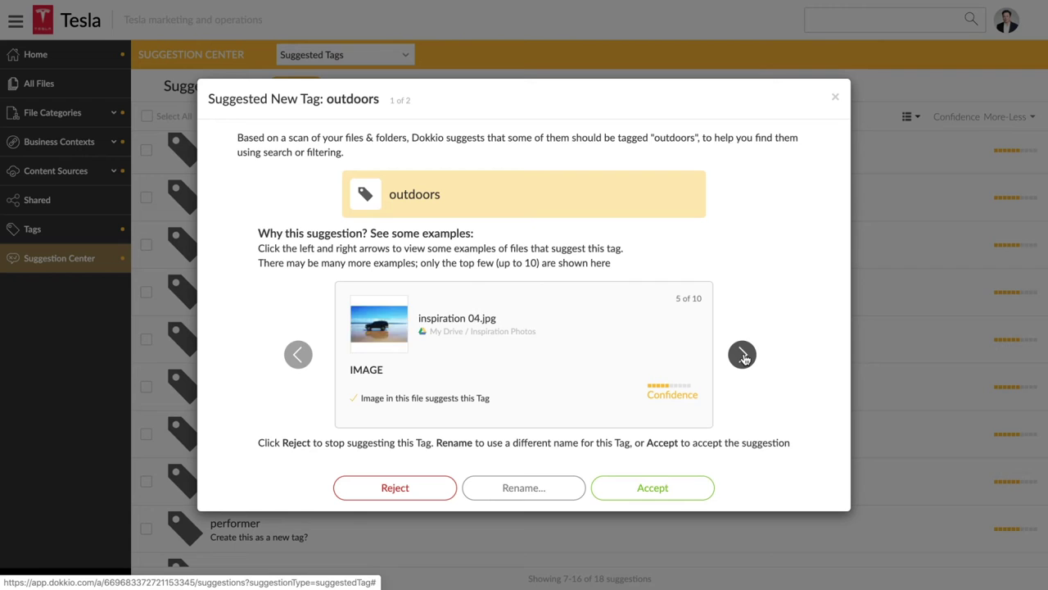
click(742, 355)
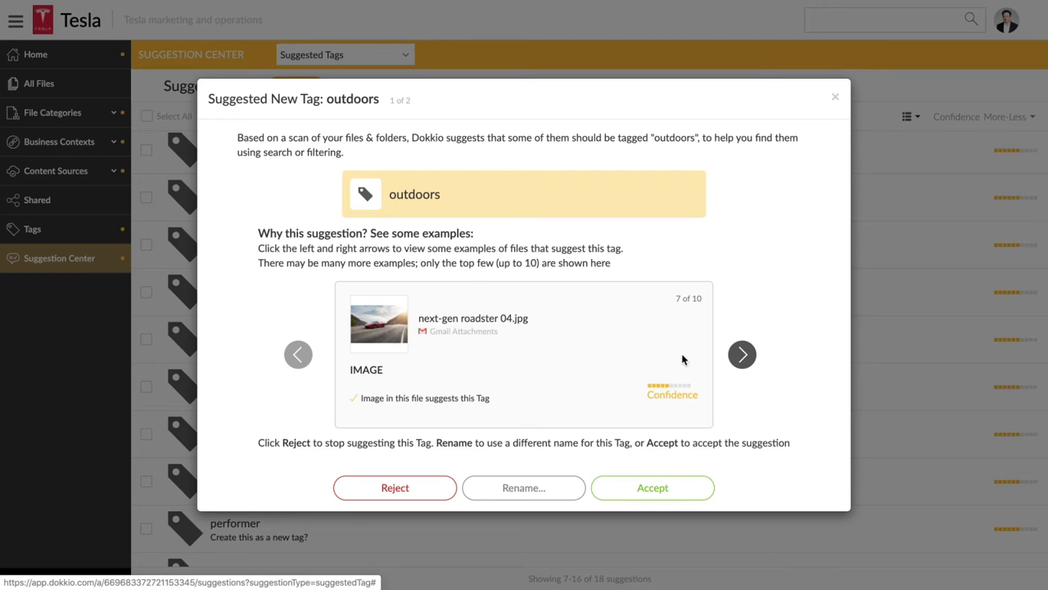
click(384, 316)
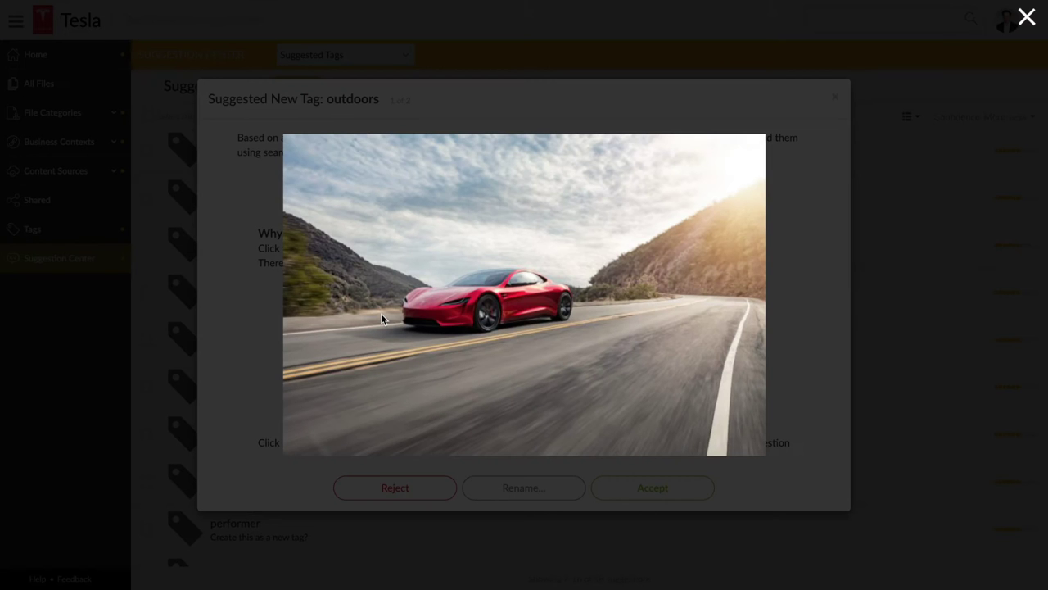
click(883, 250)
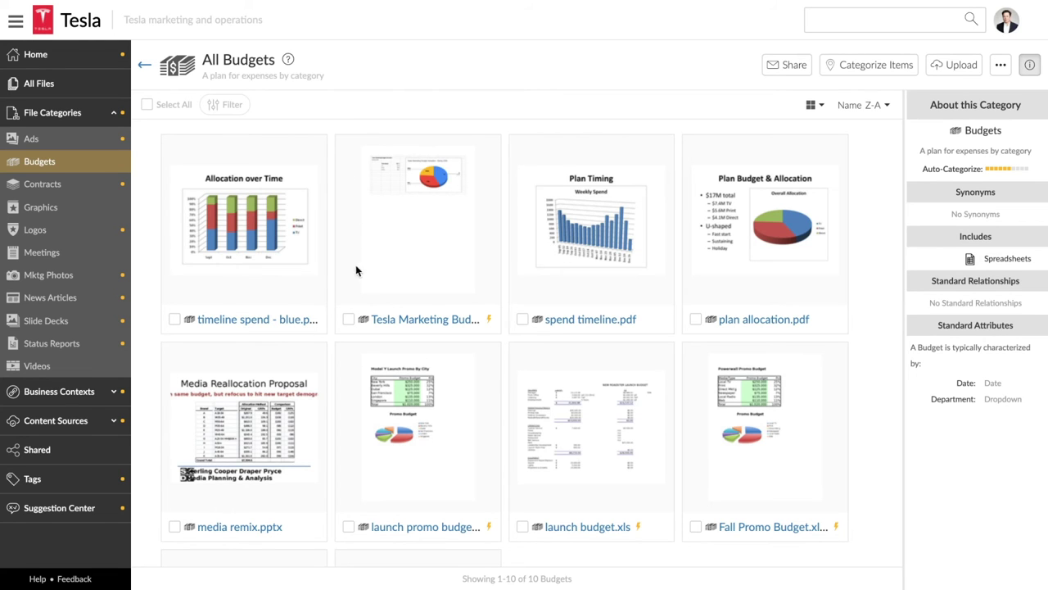
Open the Tesla Marketing Budget spreadsheet, then dismiss the Share File dialog without sharing
click(390, 322)
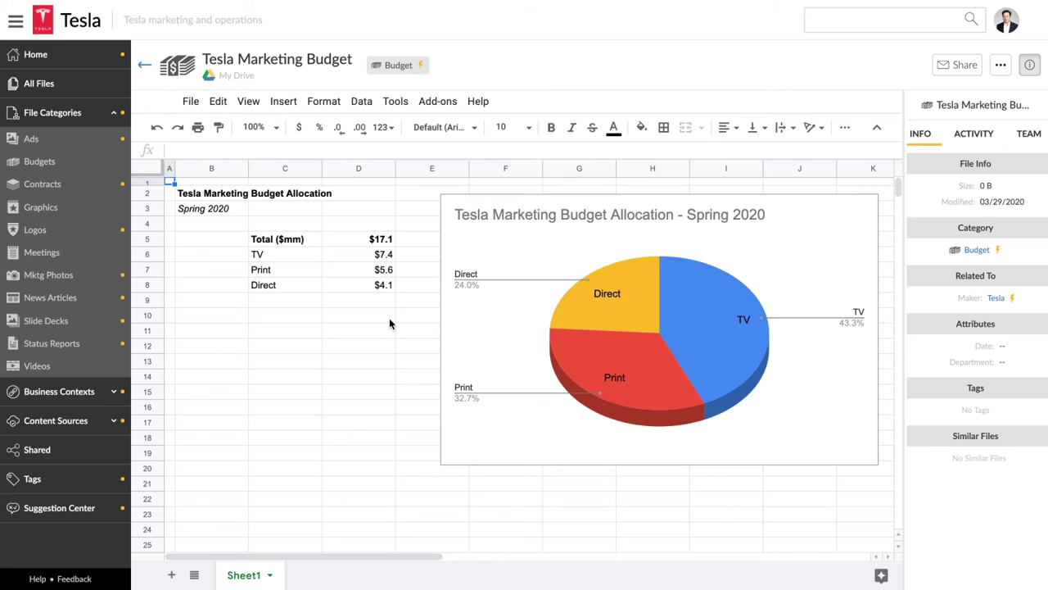
click(958, 65)
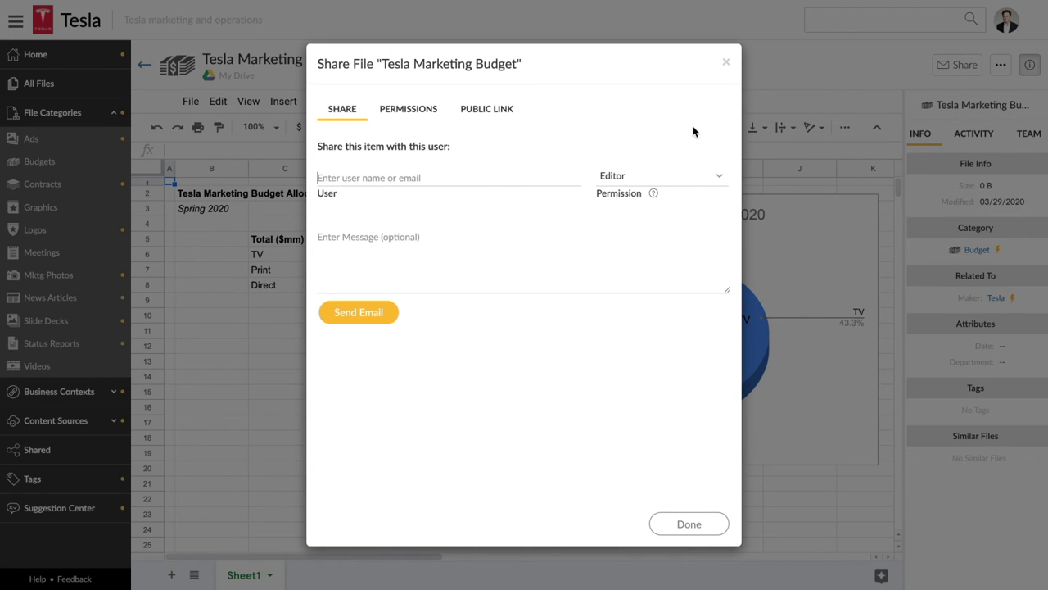
click(727, 64)
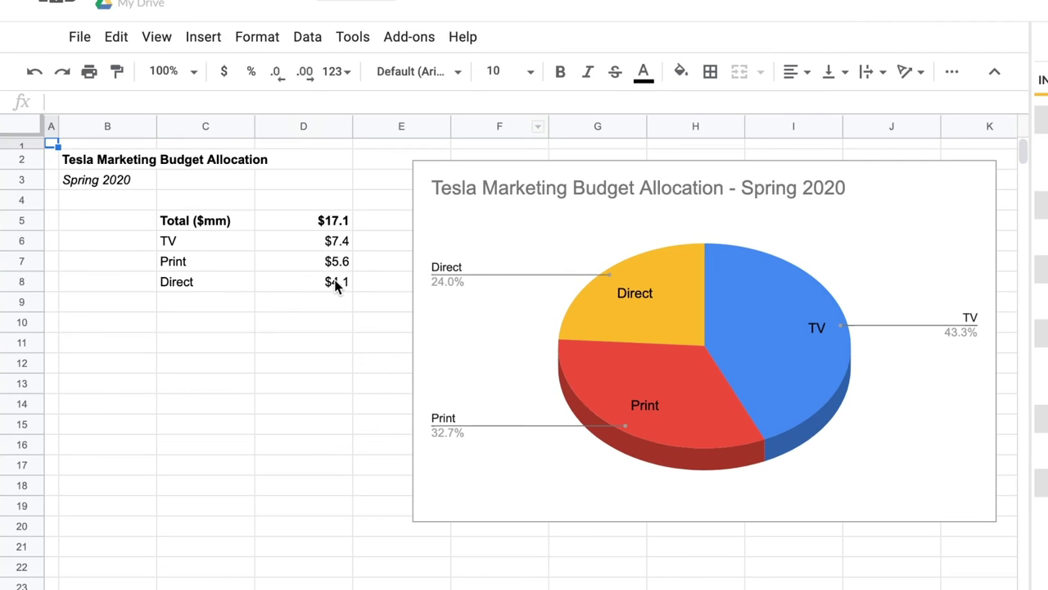
Change the Direct budget in D8 to 6.2, raising the total to $19.2
click(383, 285)
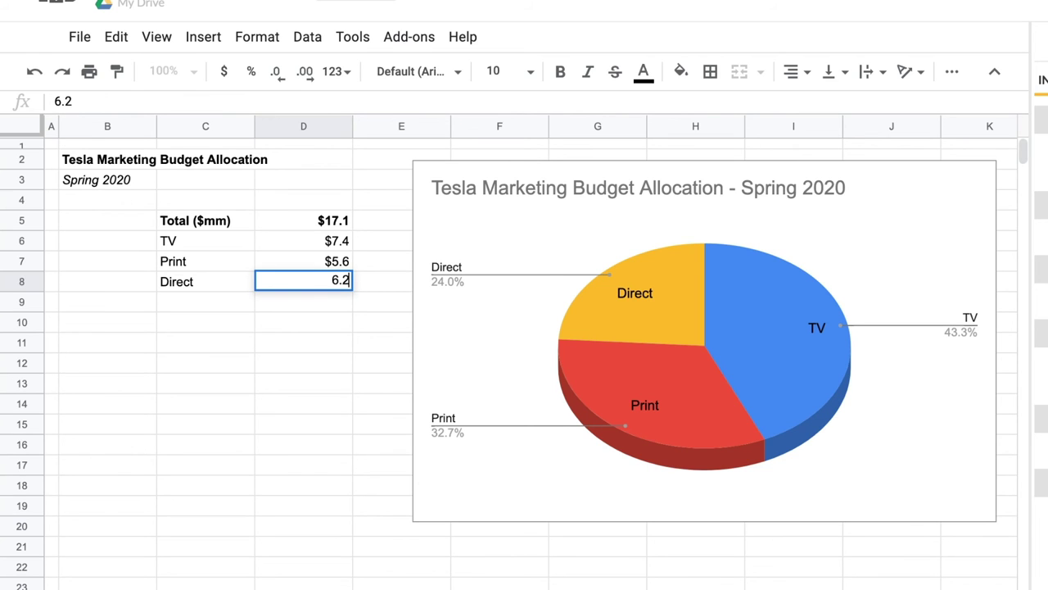
key(Return)
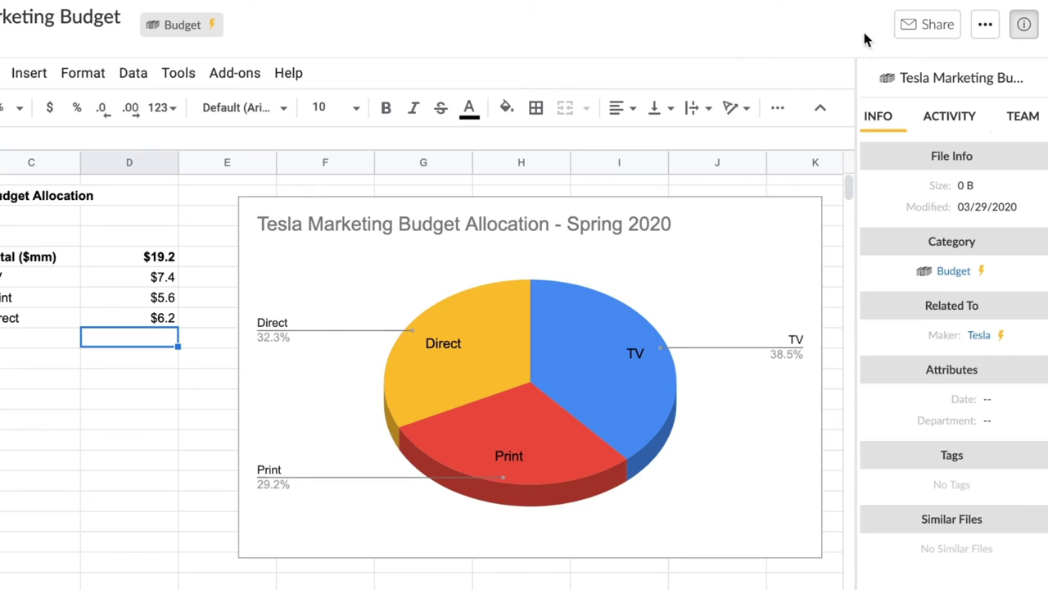
click(982, 29)
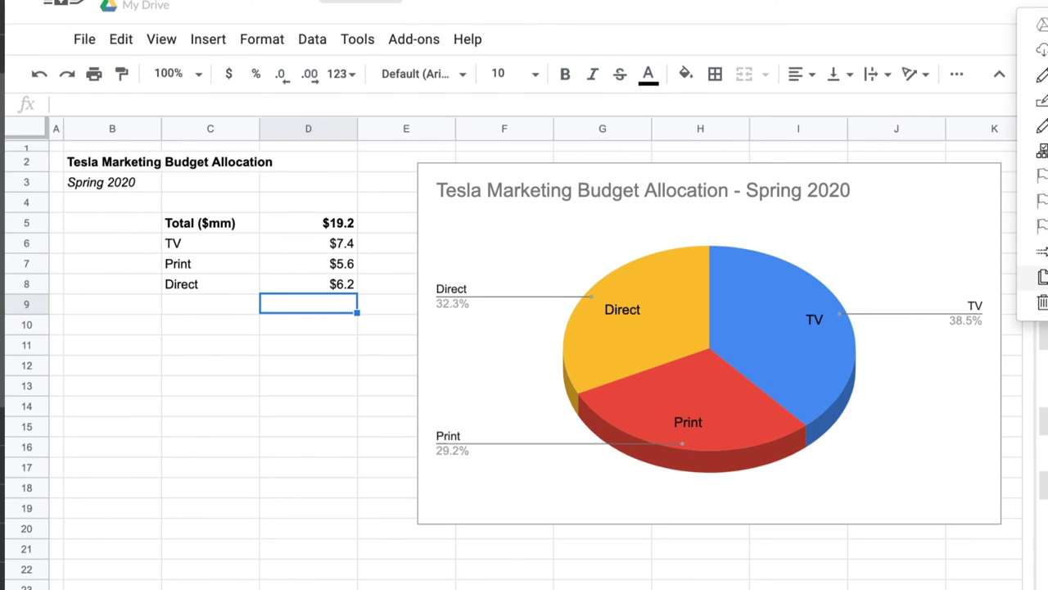
Start a copy of Tesla Marketing Budget, showing destinations such as Corporate Dropbox and My Drive
click(1042, 277)
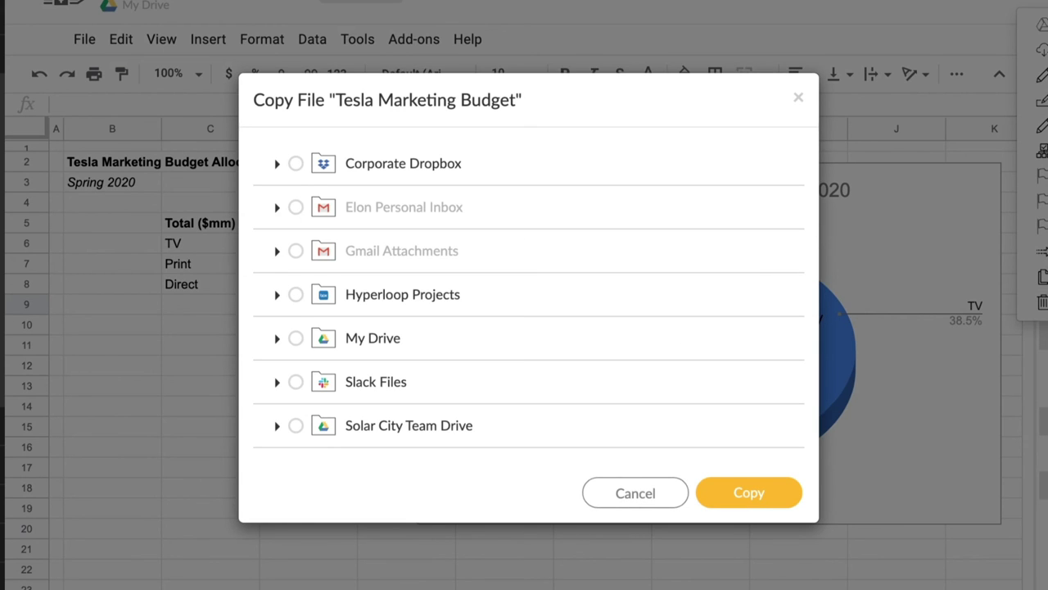